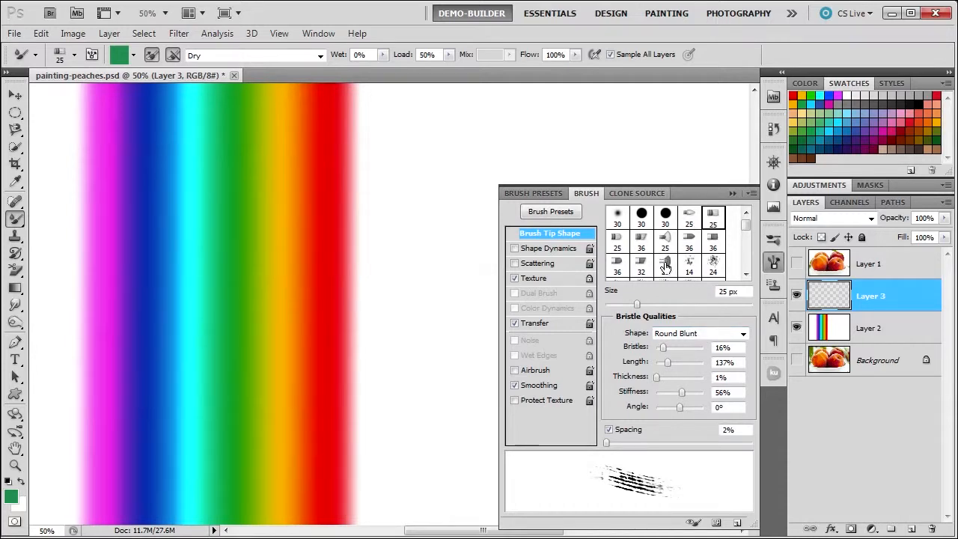
Keep the Round Blunt bristle shape, and choose the 63 px Oil Pastel Large brush tip.
{"action": "left_click", "coordinate": [700, 334]}
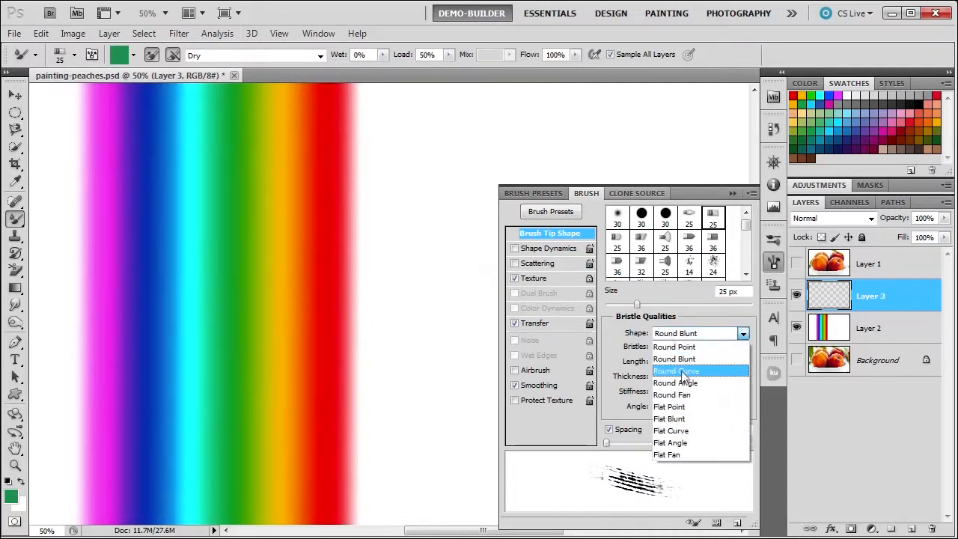
{"action": "left_click", "coordinate": [673, 359]}
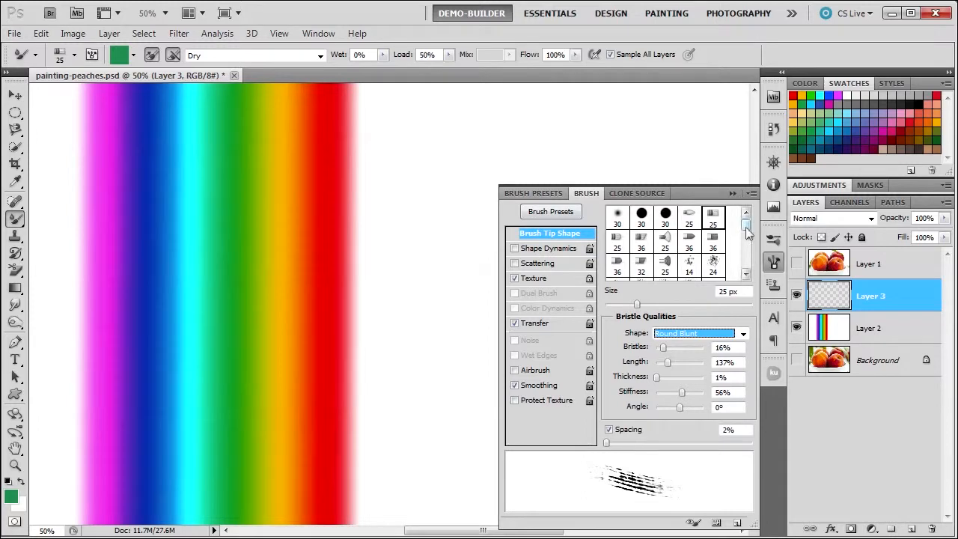
{"action": "left_click_drag", "start_coordinate": [746, 231], "coordinate": [746, 244]}
{"action": "left_click", "coordinate": [714, 247]}
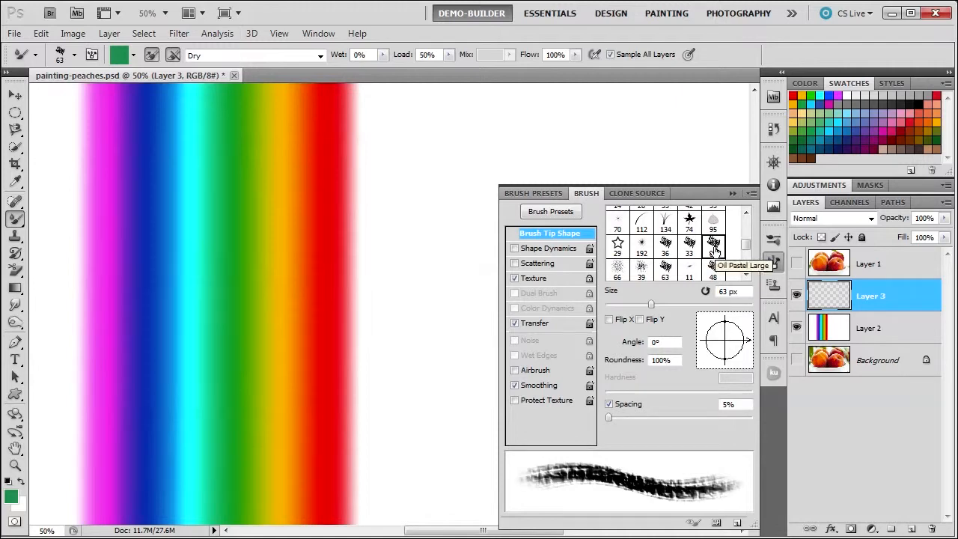
Try Shape Dynamics with a size jitter of 81% on the pastel brush, and switch it back off.
{"action": "left_click", "coordinate": [533, 253]}
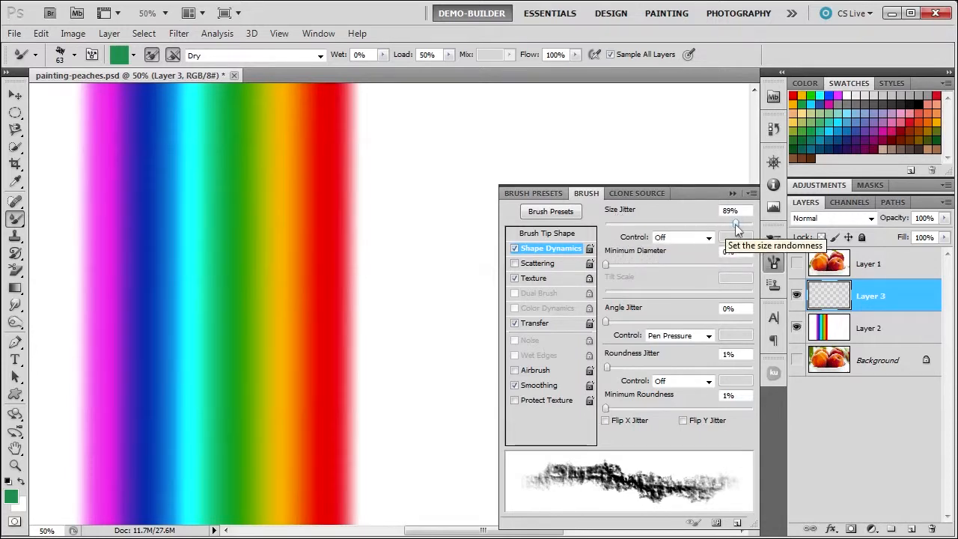
{"action": "mouse_move", "coordinate": [735, 223]}
{"action": "left_mouse_down"}
{"action": "mouse_move", "coordinate": [698, 224]}
{"action": "mouse_move", "coordinate": [723, 223]}
{"action": "left_mouse_up"}
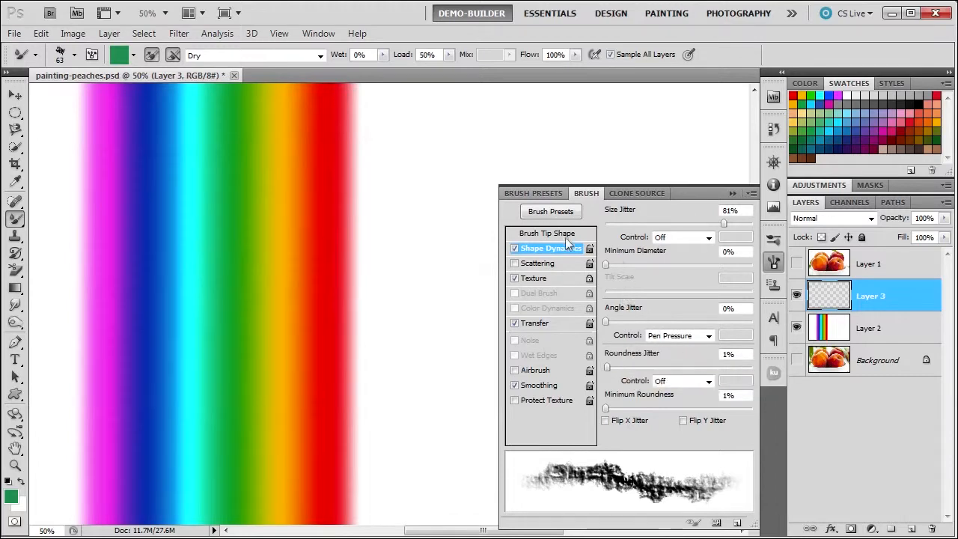
{"action": "left_click", "coordinate": [515, 249]}
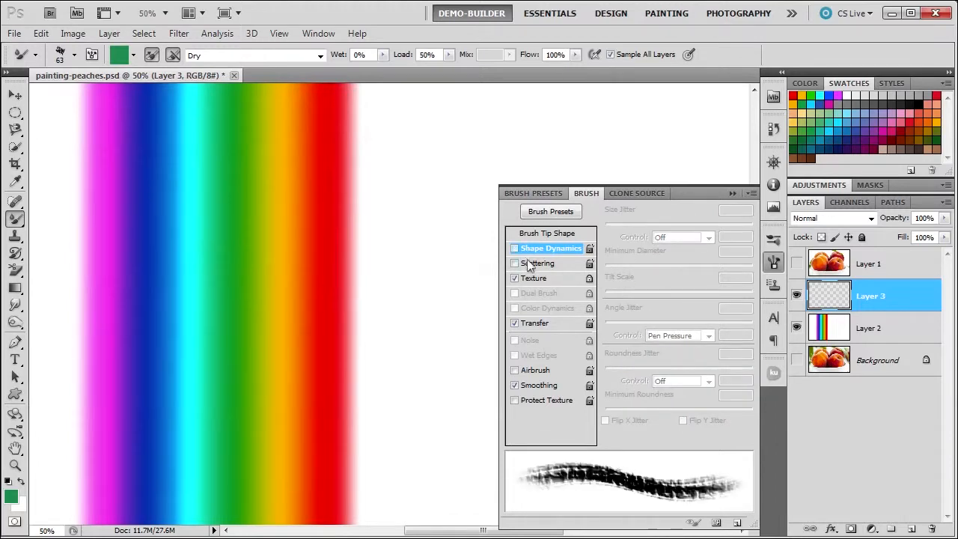
Try Scattering on the pastel brush with the scatter amount kept at 0%, and switch it back off.
{"action": "left_click", "coordinate": [531, 265]}
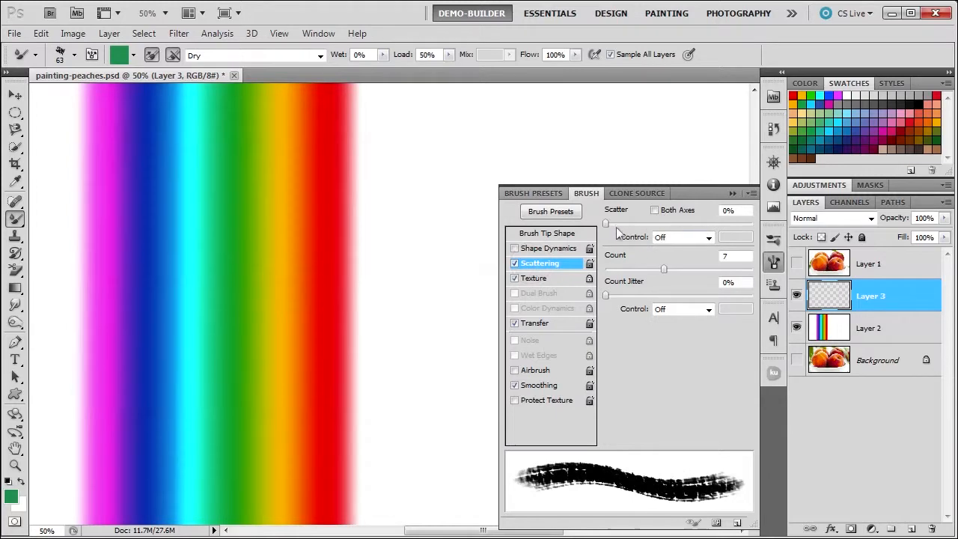
{"action": "mouse_move", "coordinate": [605, 223]}
{"action": "left_mouse_down"}
{"action": "mouse_move", "coordinate": [778, 225]}
{"action": "mouse_move", "coordinate": [606, 226]}
{"action": "left_mouse_up"}
{"action": "mouse_move", "coordinate": [606, 223]}
{"action": "left_mouse_down"}
{"action": "mouse_move", "coordinate": [731, 225]}
{"action": "mouse_move", "coordinate": [605, 225]}
{"action": "left_mouse_up"}
{"action": "left_click", "coordinate": [547, 233]}
{"action": "left_click", "coordinate": [514, 263]}
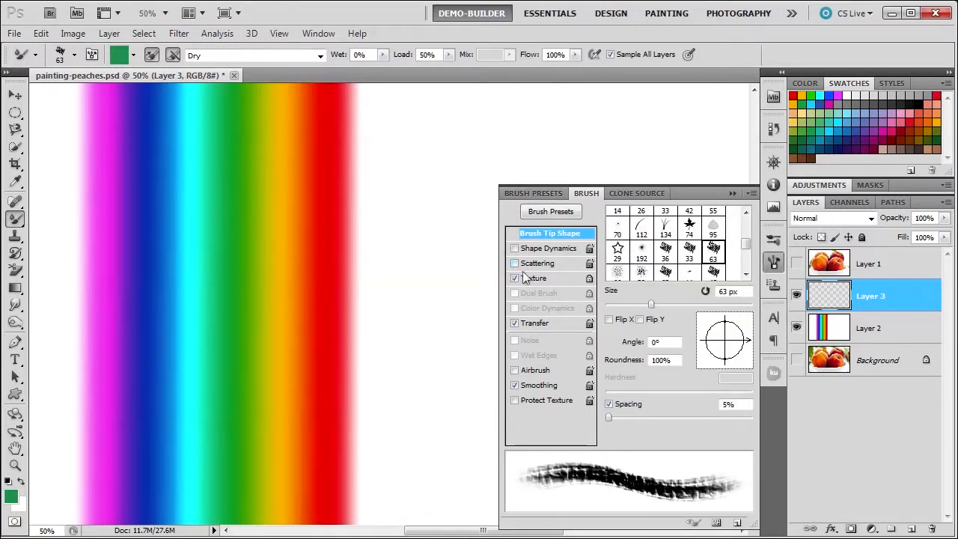
Examine the brush's Texture settings, its pattern choices and available pattern libraries, and the Transfer settings.
{"action": "left_click", "coordinate": [531, 278]}
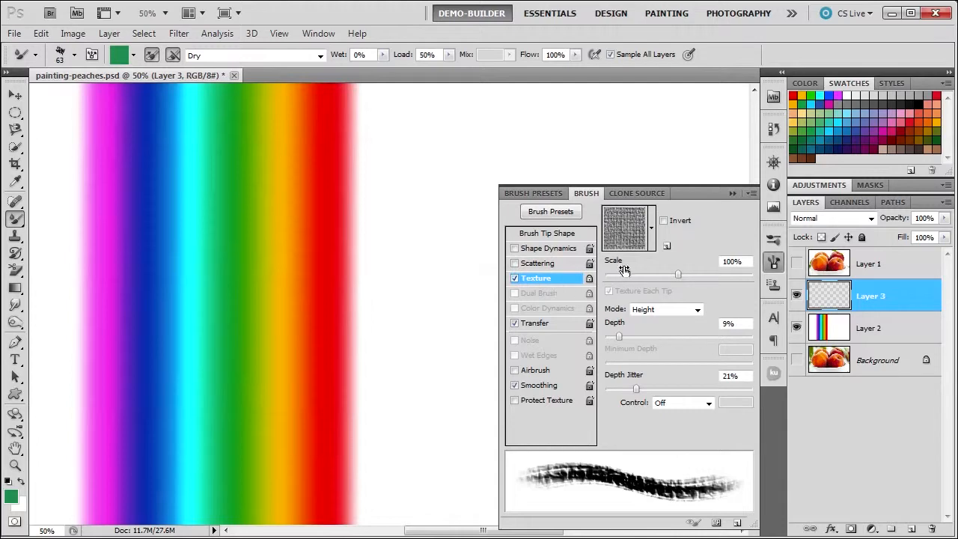
{"action": "left_click", "coordinate": [654, 238]}
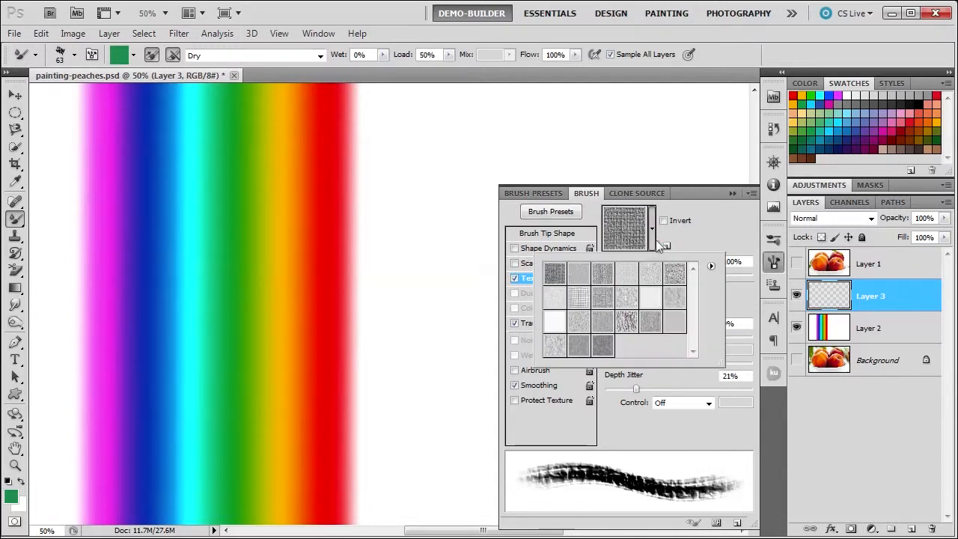
{"action": "left_click", "coordinate": [712, 267]}
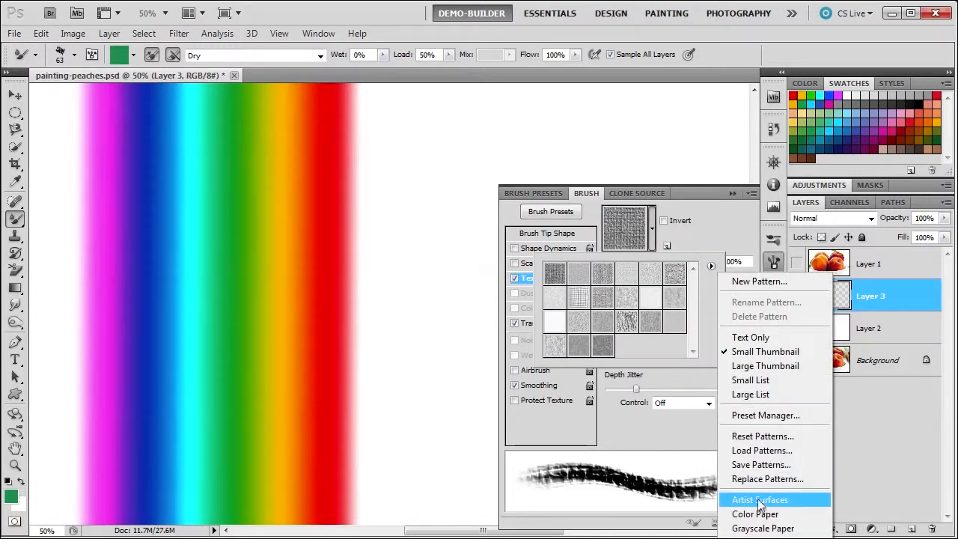
{"action": "left_click", "coordinate": [695, 231]}
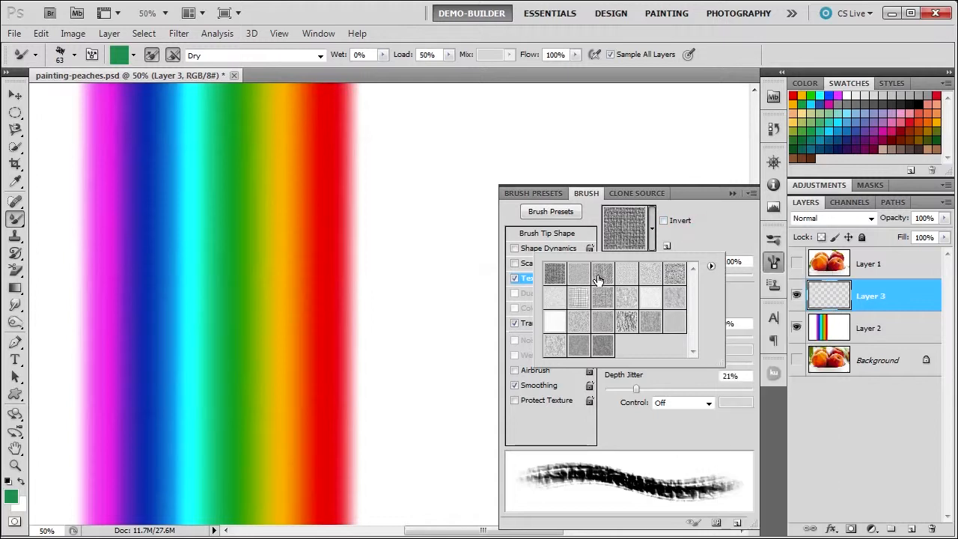
{"action": "left_click", "coordinate": [710, 236]}
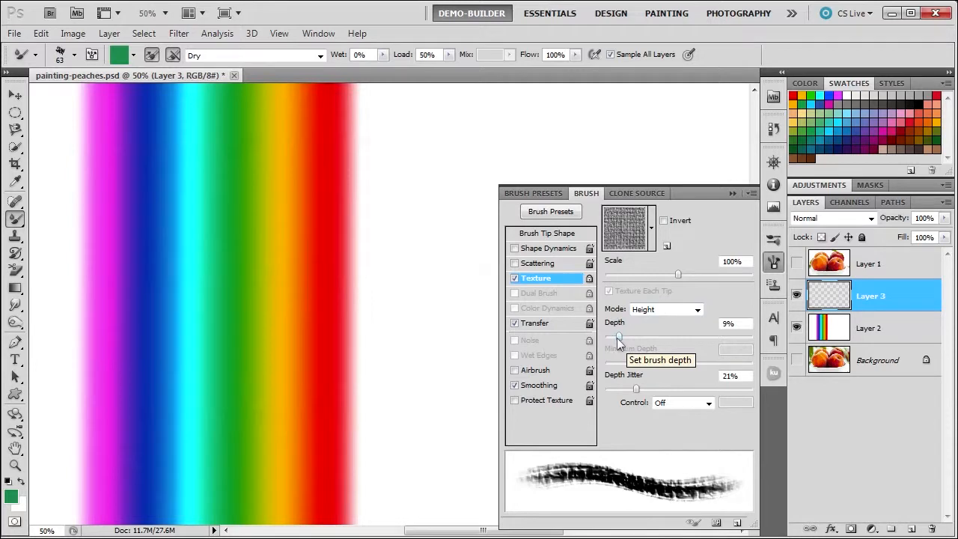
{"action": "mouse_move", "coordinate": [620, 334]}
{"action": "left_mouse_down"}
{"action": "mouse_move", "coordinate": [675, 335]}
{"action": "mouse_move", "coordinate": [619, 342]}
{"action": "left_mouse_up"}
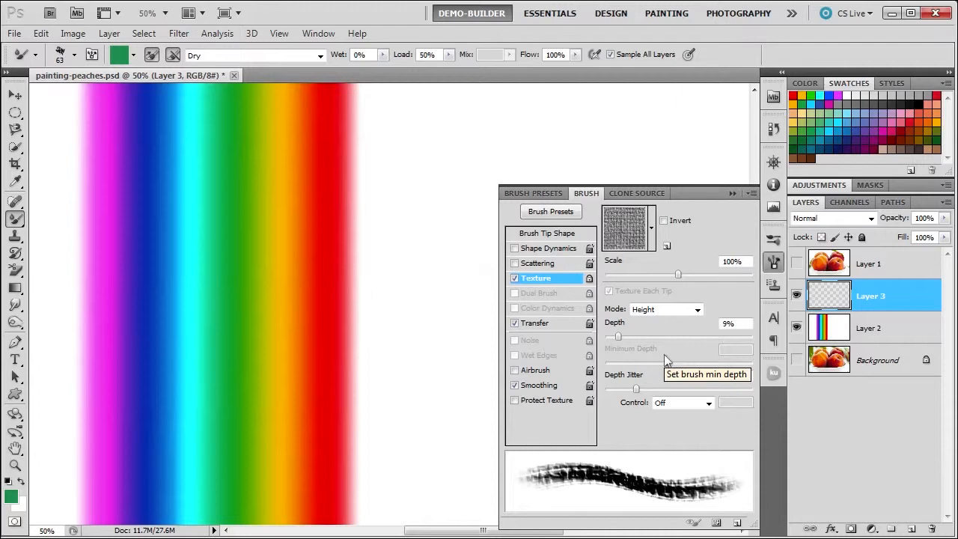
{"action": "left_click", "coordinate": [531, 323]}
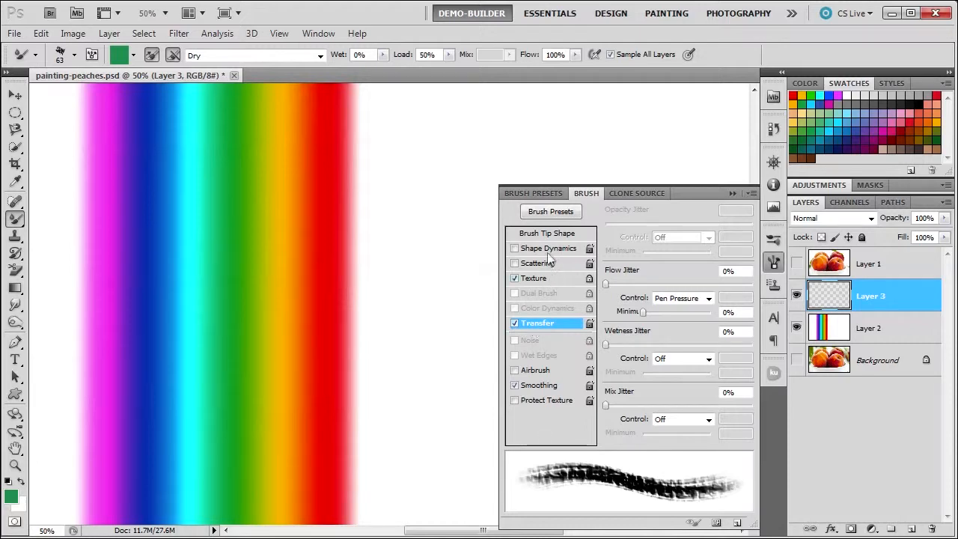
{"action": "left_click", "coordinate": [774, 263]}
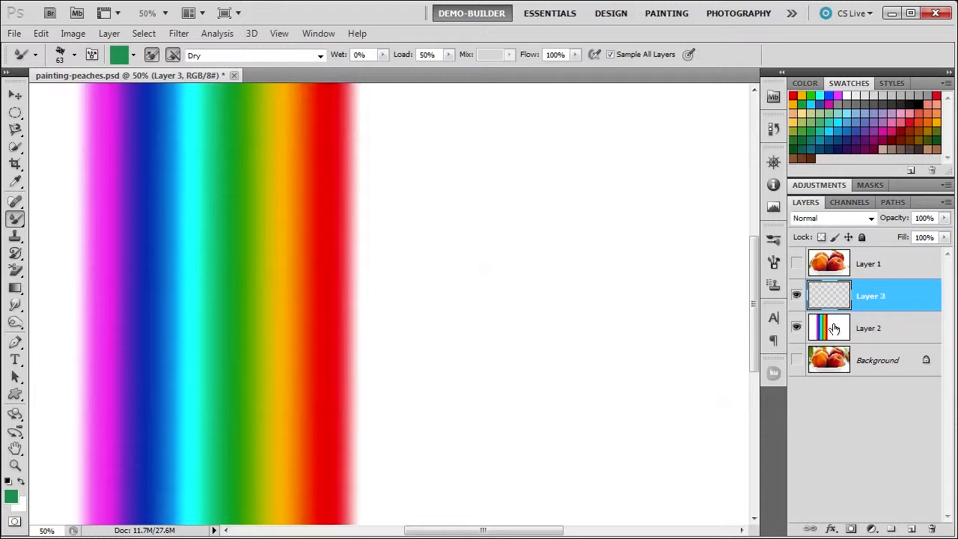
Examine the Transparent Rainbow gradient in the Gradient Editor, and check the brush settings while the Gradient tool is active.
{"action": "left_click", "coordinate": [15, 288]}
{"action": "left_click", "coordinate": [65, 57]}
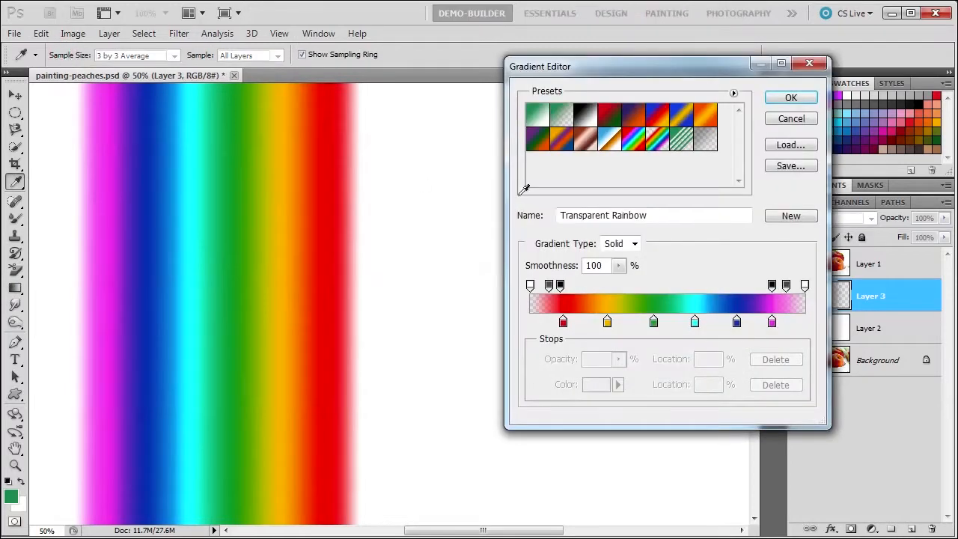
{"action": "left_click", "coordinate": [784, 100]}
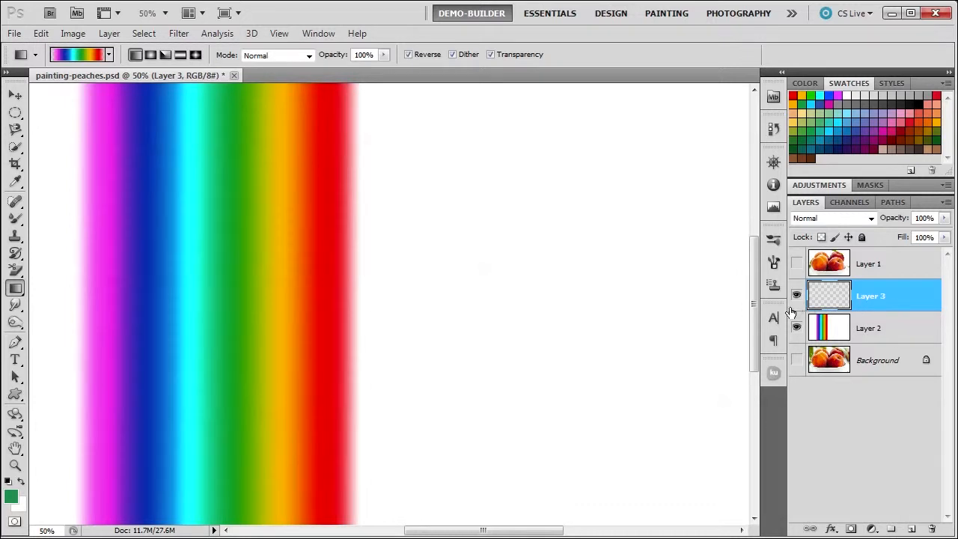
{"action": "left_click", "coordinate": [773, 263]}
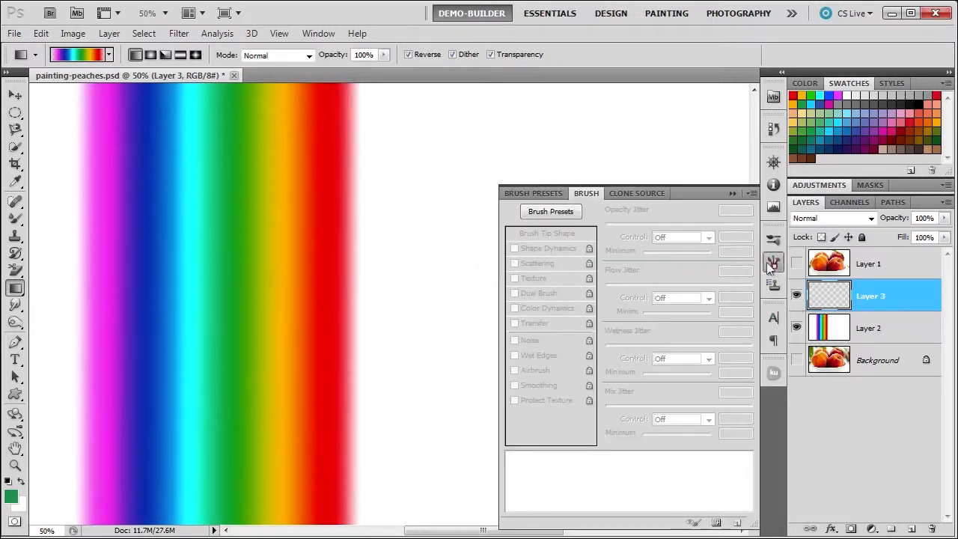
{"action": "left_click", "coordinate": [772, 263]}
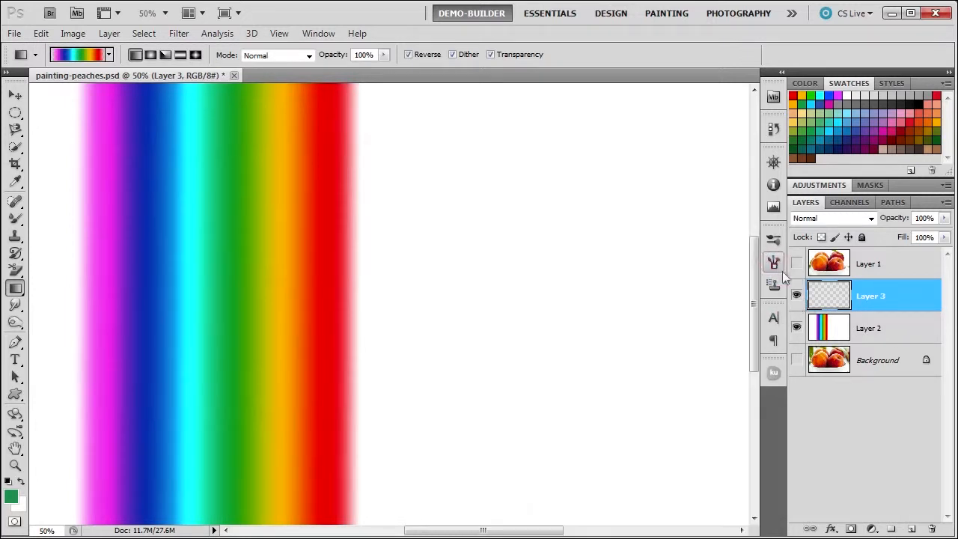
Switch back to the Mixer Brush tool.
{"action": "left_click", "coordinate": [15, 217]}
{"action": "left_click", "coordinate": [16, 218]}
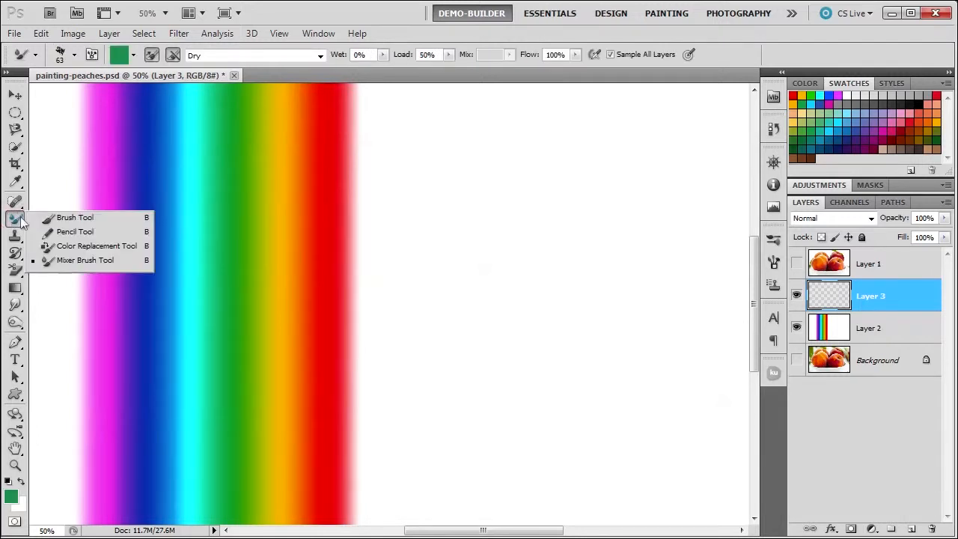
{"action": "left_click", "coordinate": [64, 261]}
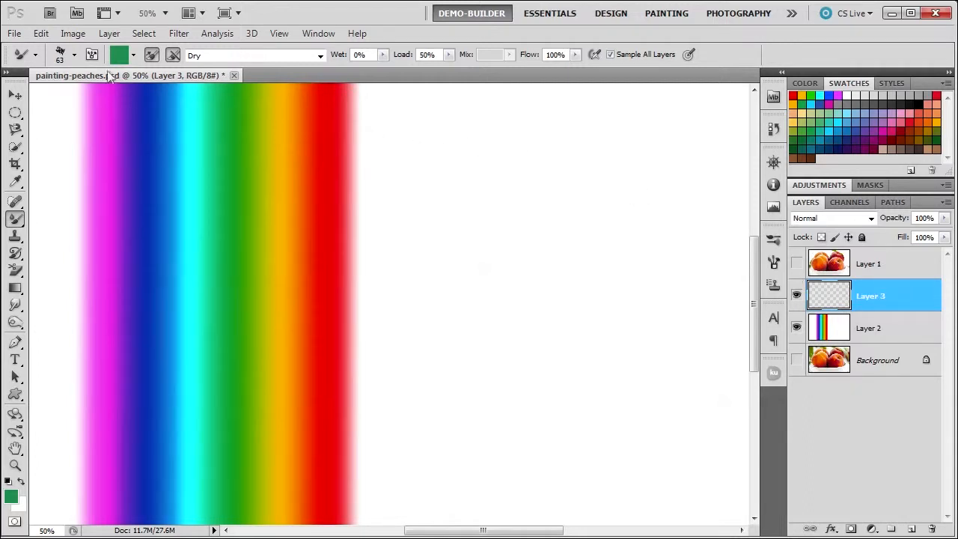
Turn off loading the brush after each stroke, and turn it back on.
{"action": "left_click", "coordinate": [150, 54]}
{"action": "left_click", "coordinate": [151, 55]}
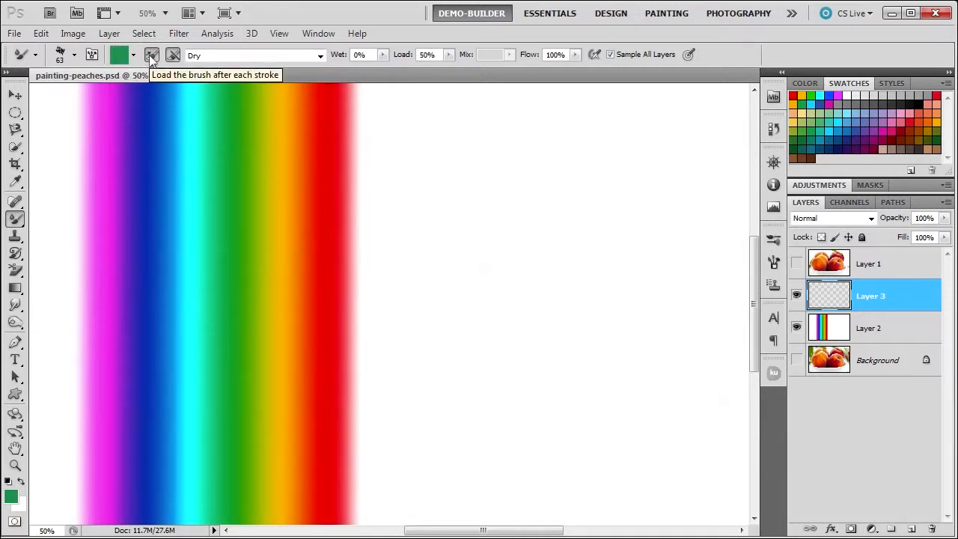
{"action": "left_click", "coordinate": [150, 55]}
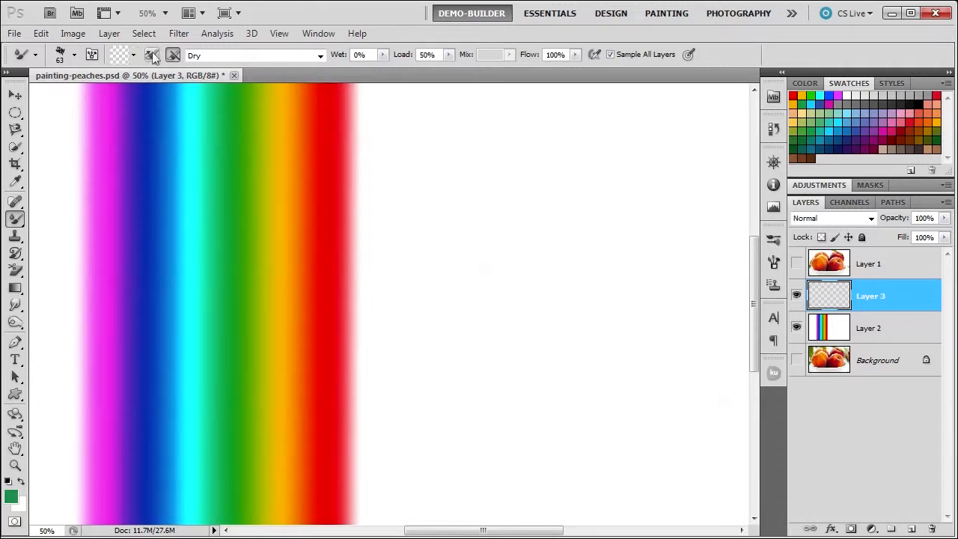
{"action": "left_click", "coordinate": [152, 52]}
Set the mixer brush's load to 17% and paint a short green stroke beside the rainbow on Layer 3.
{"action": "left_click_drag", "start_coordinate": [403, 58], "coordinate": [380, 65]}
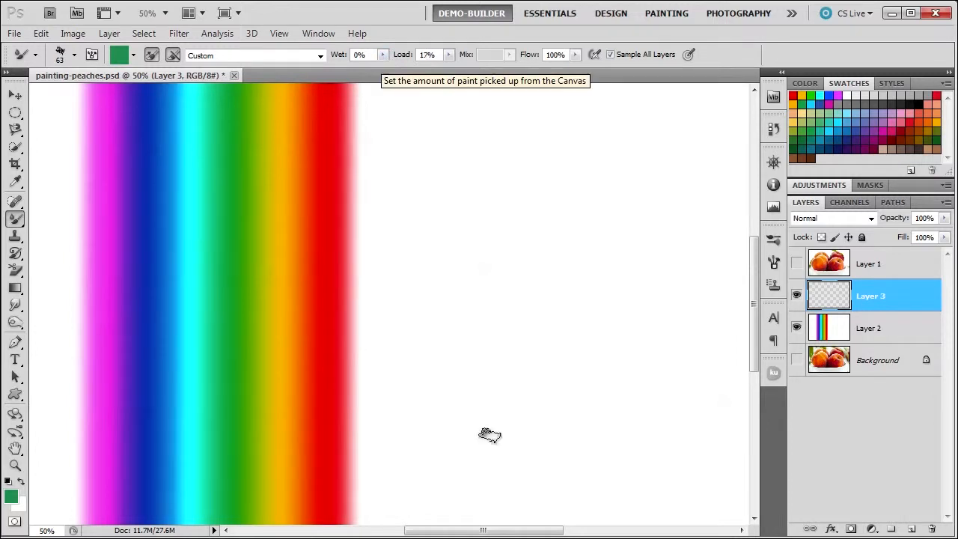
{"action": "mouse_move", "coordinate": [433, 163]}
{"action": "left_mouse_down"}
{"action": "mouse_move", "coordinate": [564, 168]}
{"action": "mouse_move", "coordinate": [622, 197]}
{"action": "left_mouse_up"}
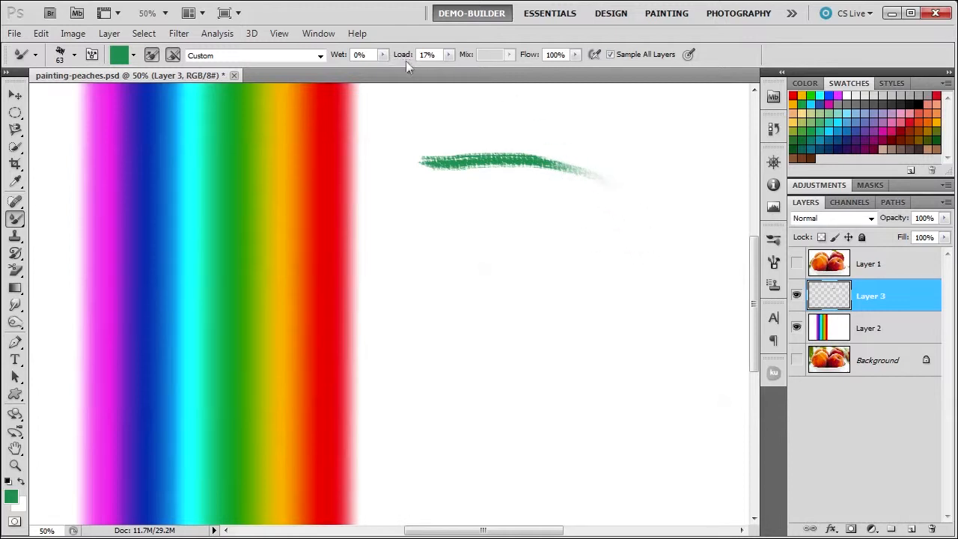
Set the load to 100%, test it with a long winding green stroke, and undo both test strokes.
{"action": "left_click_drag", "start_coordinate": [401, 54], "coordinate": [524, 83]}
{"action": "mouse_move", "coordinate": [425, 214]}
{"action": "left_mouse_down"}
{"action": "mouse_move", "coordinate": [536, 223]}
{"action": "mouse_move", "coordinate": [612, 249]}
{"action": "mouse_move", "coordinate": [595, 283]}
{"action": "mouse_move", "coordinate": [502, 262]}
{"action": "mouse_move", "coordinate": [479, 304]}
{"action": "mouse_move", "coordinate": [581, 333]}
{"action": "mouse_move", "coordinate": [462, 392]}
{"action": "left_mouse_up"}
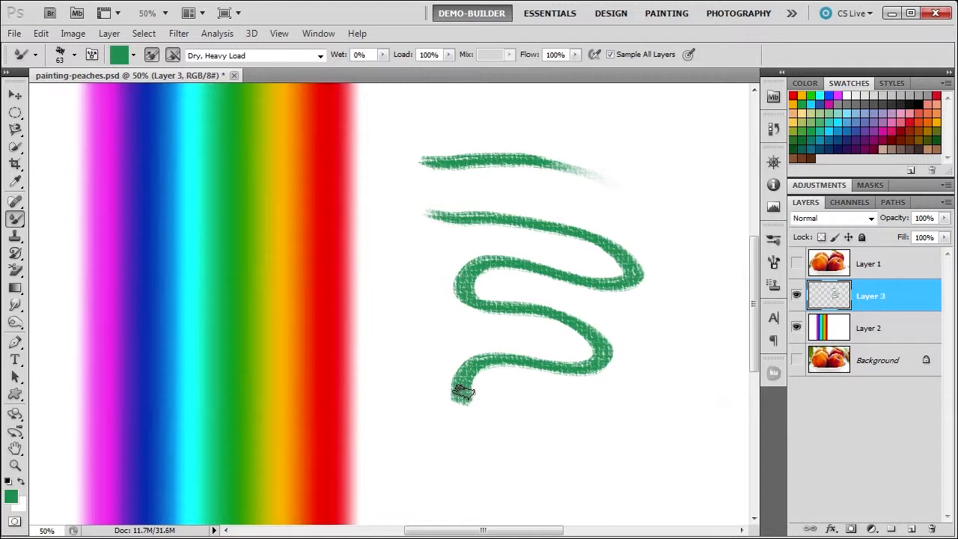
{"action": "key", "text": "ctrl+alt+z"}
{"action": "key", "text": "ctrl+alt+z"}
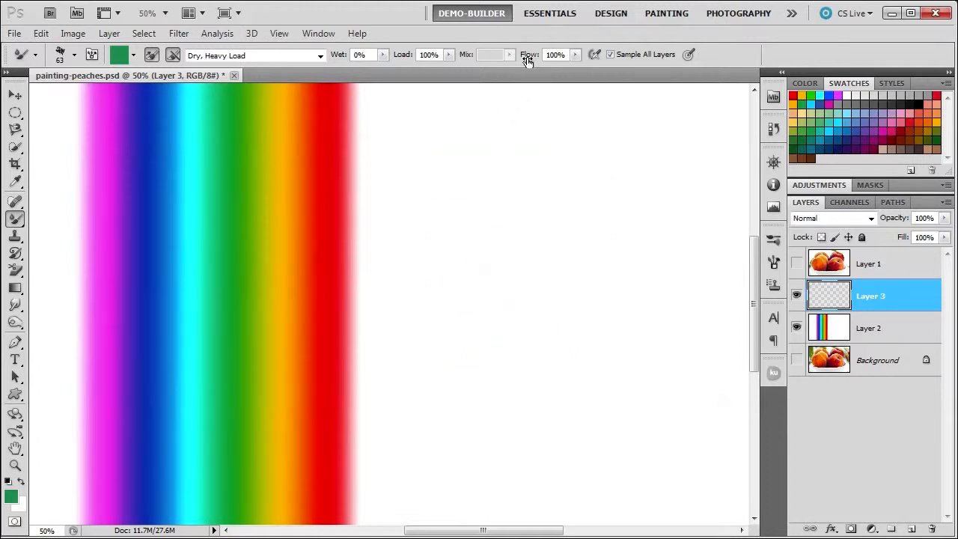
Try a winding green stroke at 7% flow, undo it, and restore the flow to 100%.
{"action": "left_click_drag", "start_coordinate": [532, 61], "coordinate": [465, 67]}
{"action": "mouse_move", "coordinate": [418, 160]}
{"action": "left_mouse_down"}
{"action": "mouse_move", "coordinate": [496, 164]}
{"action": "mouse_move", "coordinate": [566, 183]}
{"action": "mouse_move", "coordinate": [552, 200]}
{"action": "mouse_move", "coordinate": [470, 187]}
{"action": "mouse_move", "coordinate": [440, 205]}
{"action": "mouse_move", "coordinate": [509, 217]}
{"action": "mouse_move", "coordinate": [569, 256]}
{"action": "mouse_move", "coordinate": [490, 241]}
{"action": "mouse_move", "coordinate": [461, 252]}
{"action": "mouse_move", "coordinate": [541, 271]}
{"action": "mouse_move", "coordinate": [524, 331]}
{"action": "left_mouse_up"}
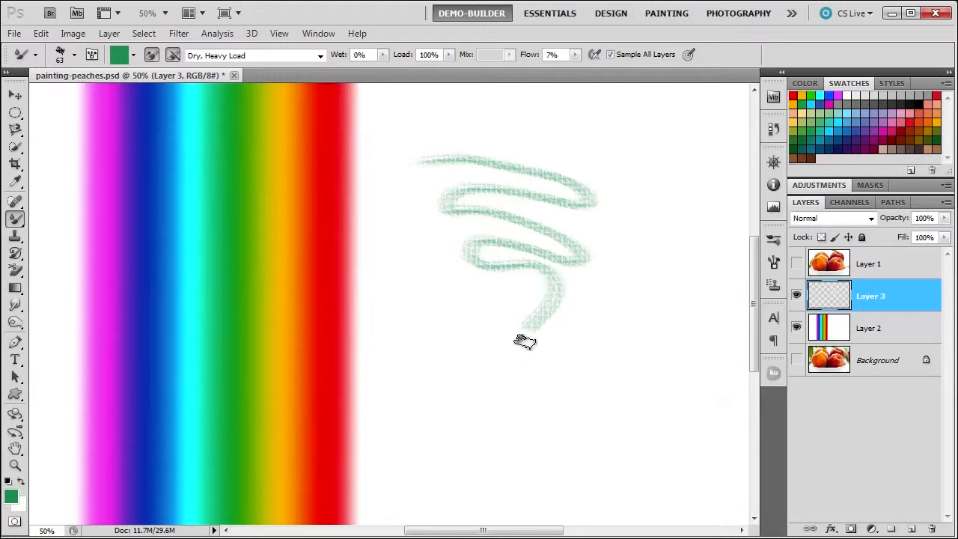
{"action": "key", "text": "ctrl+z"}
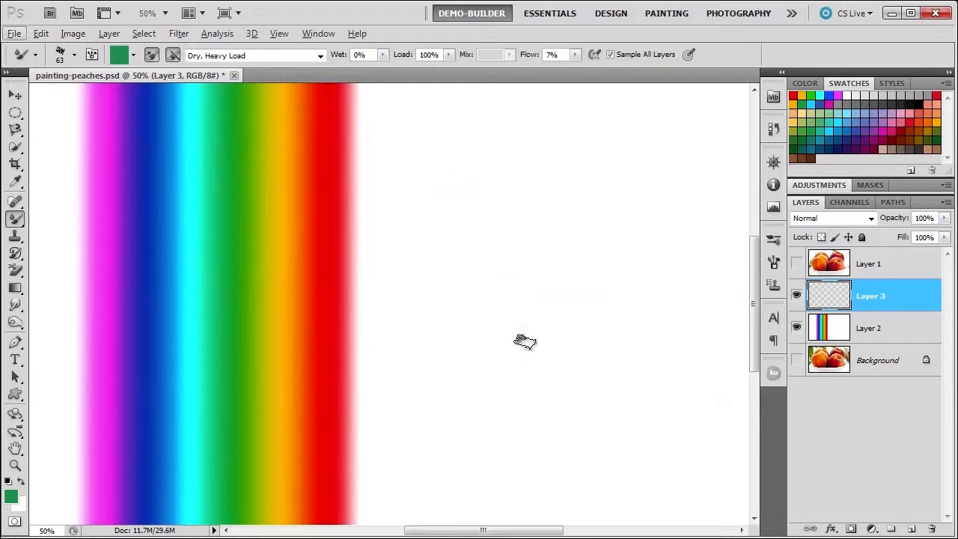
{"action": "left_click_drag", "start_coordinate": [525, 57], "coordinate": [664, 63]}
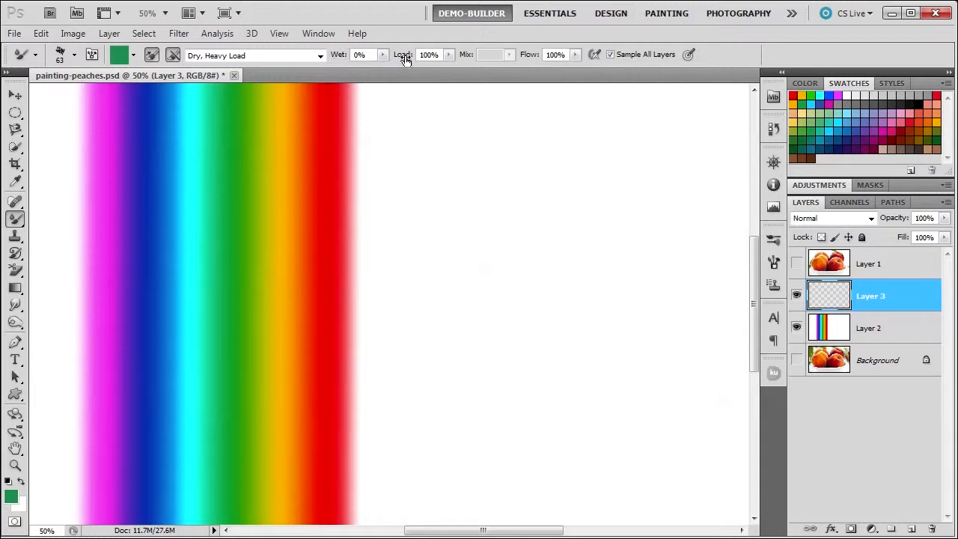
Set the wetness to 100% with the load at 100%, and paint a green patch beside the rainbow.
{"action": "mouse_move", "coordinate": [402, 59]}
{"action": "left_mouse_down"}
{"action": "mouse_move", "coordinate": [389, 60]}
{"action": "mouse_move", "coordinate": [419, 60]}
{"action": "left_mouse_up"}
{"action": "left_click_drag", "start_coordinate": [339, 57], "coordinate": [342, 58]}
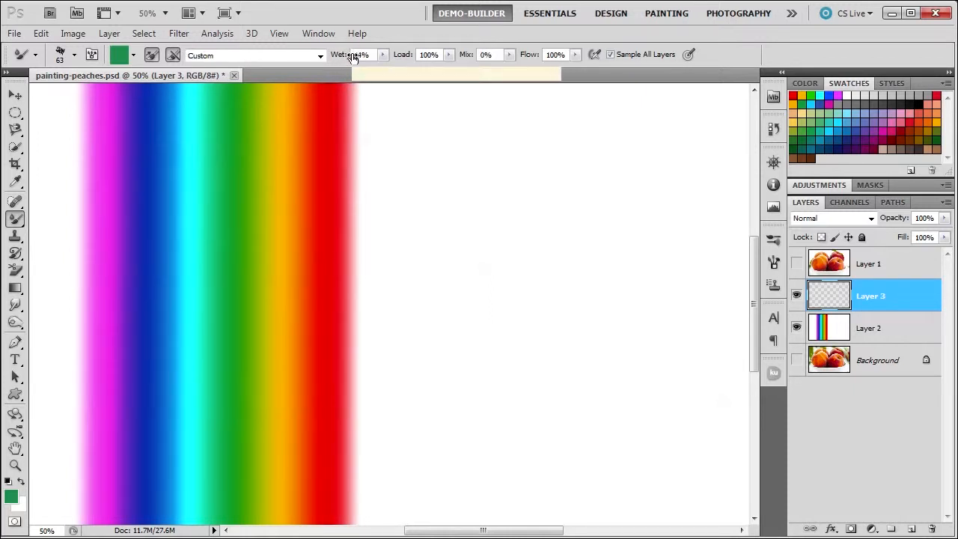
{"action": "left_click_drag", "start_coordinate": [352, 58], "coordinate": [425, 61]}
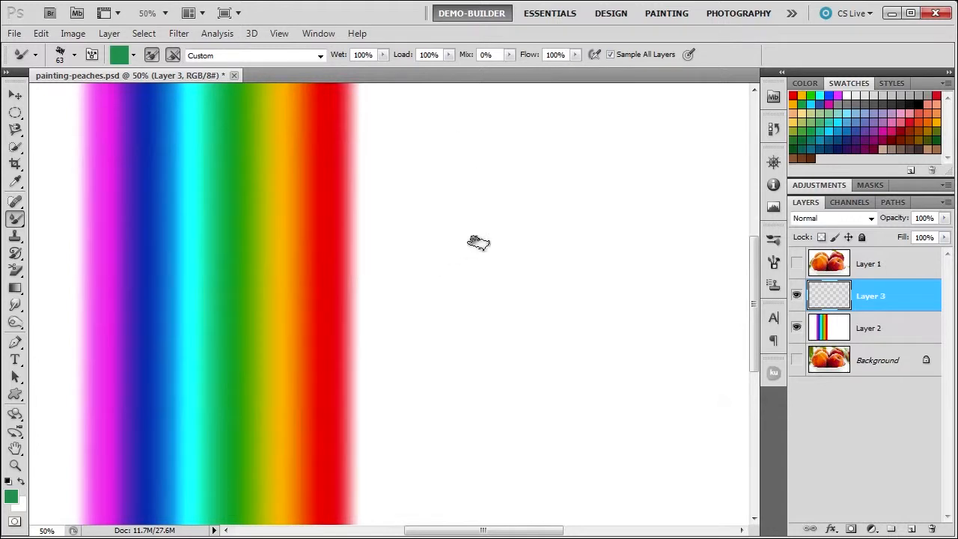
{"action": "mouse_move", "coordinate": [470, 151]}
{"action": "left_mouse_down"}
{"action": "mouse_move", "coordinate": [578, 156]}
{"action": "mouse_move", "coordinate": [506, 158]}
{"action": "mouse_move", "coordinate": [532, 159]}
{"action": "mouse_move", "coordinate": [513, 156]}
{"action": "mouse_move", "coordinate": [481, 215]}
{"action": "mouse_move", "coordinate": [471, 182]}
{"action": "mouse_move", "coordinate": [454, 175]}
{"action": "mouse_move", "coordinate": [452, 190]}
{"action": "mouse_move", "coordinate": [446, 166]}
{"action": "mouse_move", "coordinate": [423, 201]}
{"action": "mouse_move", "coordinate": [407, 175]}
{"action": "mouse_move", "coordinate": [411, 211]}
{"action": "mouse_move", "coordinate": [423, 203]}
{"action": "mouse_move", "coordinate": [437, 225]}
{"action": "mouse_move", "coordinate": [448, 212]}
{"action": "mouse_move", "coordinate": [474, 235]}
{"action": "mouse_move", "coordinate": [490, 179]}
{"action": "mouse_move", "coordinate": [510, 220]}
{"action": "mouse_move", "coordinate": [487, 259]}
{"action": "mouse_move", "coordinate": [458, 227]}
{"action": "mouse_move", "coordinate": [446, 261]}
{"action": "mouse_move", "coordinate": [430, 238]}
{"action": "mouse_move", "coordinate": [437, 215]}
{"action": "left_mouse_up"}
Set the wetness to 17% and paint a second green patch to the right of the first one.
{"action": "left_click_drag", "start_coordinate": [340, 58], "coordinate": [274, 58]}
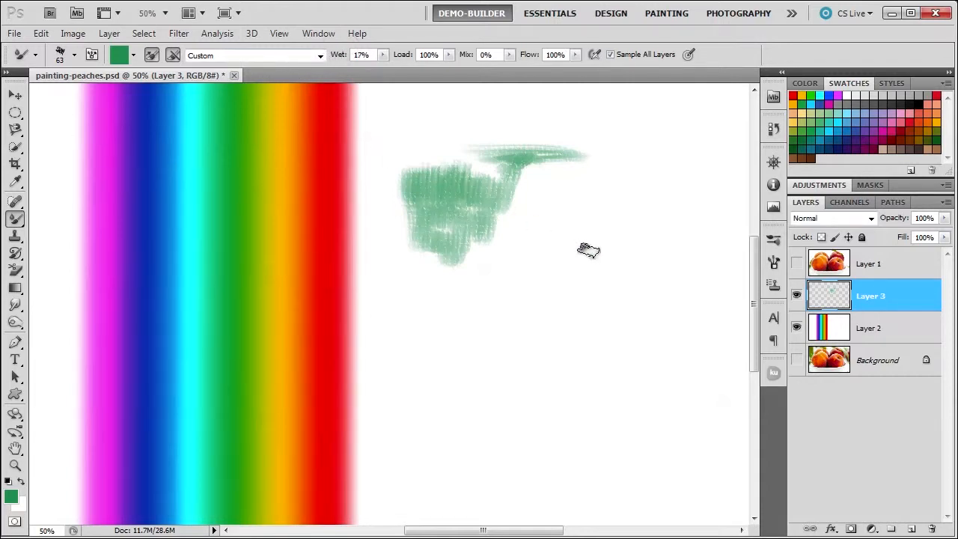
{"action": "mouse_move", "coordinate": [557, 230]}
{"action": "left_mouse_down"}
{"action": "mouse_move", "coordinate": [573, 274]}
{"action": "mouse_move", "coordinate": [589, 217]}
{"action": "mouse_move", "coordinate": [587, 268]}
{"action": "mouse_move", "coordinate": [599, 208]}
{"action": "mouse_move", "coordinate": [603, 275]}
{"action": "mouse_move", "coordinate": [613, 196]}
{"action": "mouse_move", "coordinate": [619, 267]}
{"action": "mouse_move", "coordinate": [623, 189]}
{"action": "mouse_move", "coordinate": [635, 243]}
{"action": "mouse_move", "coordinate": [630, 294]}
{"action": "mouse_move", "coordinate": [630, 199]}
{"action": "left_mouse_up"}
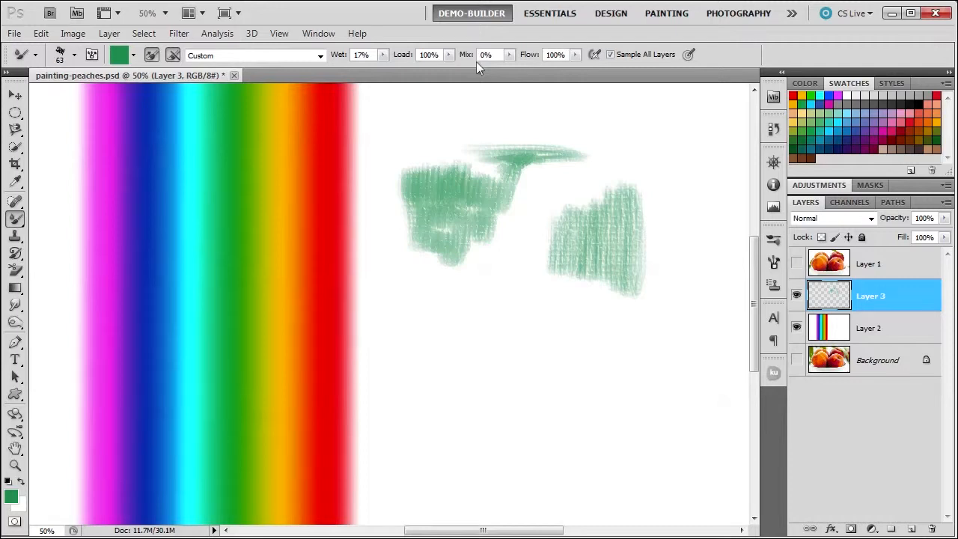
Set the wetness to 5% and paint a green stroke back and forth across the upper part of the rainbow.
{"action": "left_click_drag", "start_coordinate": [340, 59], "coordinate": [334, 58]}
{"action": "left_click_drag", "start_coordinate": [148, 128], "coordinate": [65, 128]}
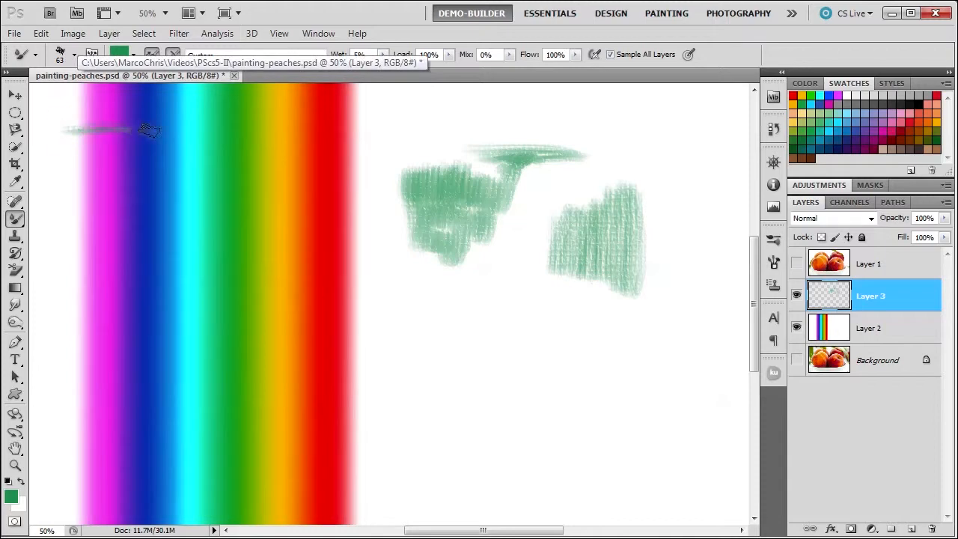
{"action": "mouse_move", "coordinate": [149, 129]}
{"action": "left_mouse_down"}
{"action": "mouse_move", "coordinate": [354, 131]}
{"action": "mouse_move", "coordinate": [68, 128]}
{"action": "mouse_move", "coordinate": [329, 136]}
{"action": "mouse_move", "coordinate": [75, 132]}
{"action": "left_mouse_up"}
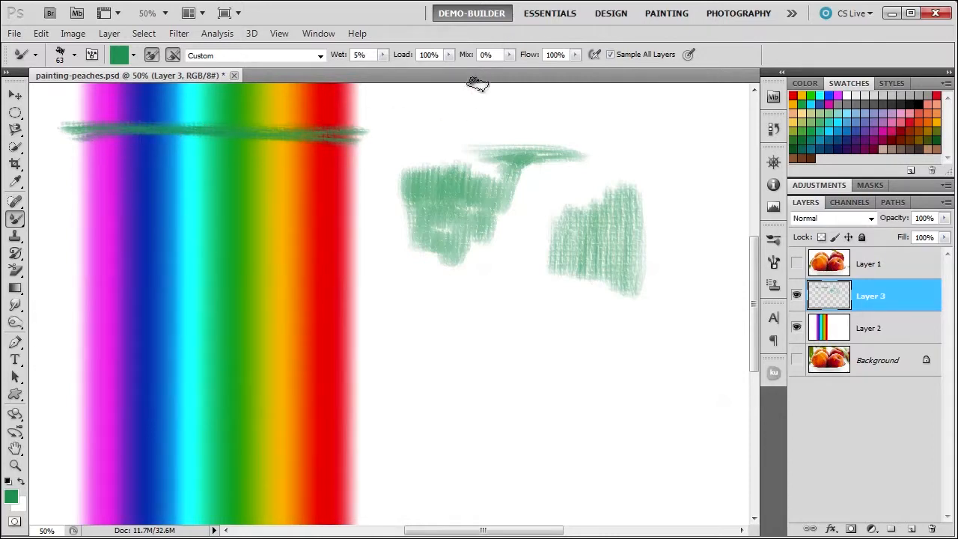
Set the mix to 100% and the wetness to 30%, and smear the rainbow's colors just below the green stroke.
{"action": "left_click_drag", "start_coordinate": [463, 56], "coordinate": [596, 88]}
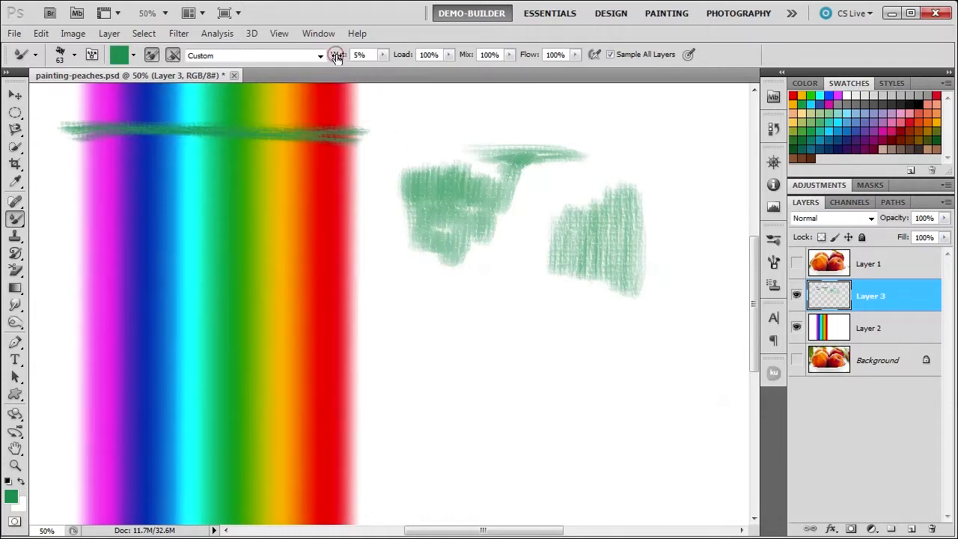
{"action": "left_click_drag", "start_coordinate": [337, 57], "coordinate": [355, 58]}
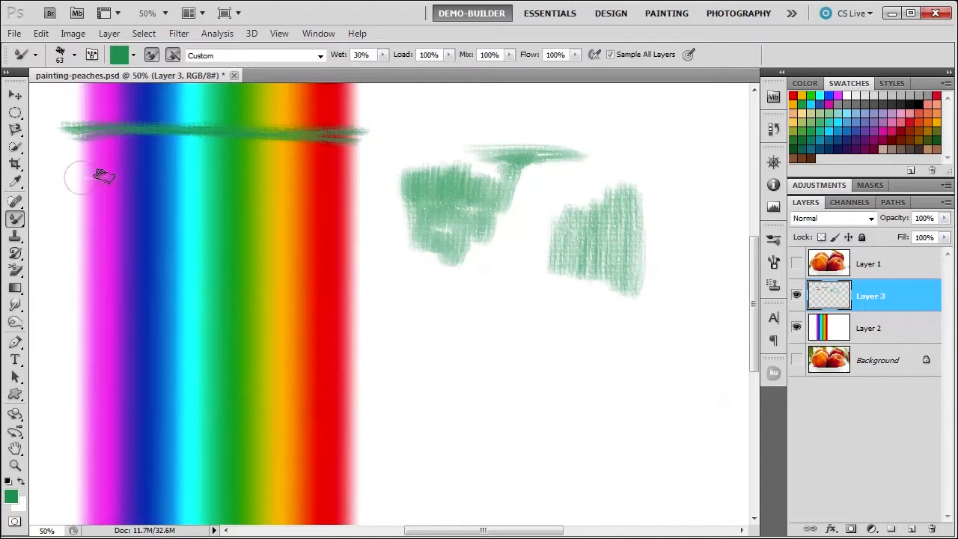
{"action": "mouse_move", "coordinate": [75, 175]}
{"action": "left_mouse_down"}
{"action": "mouse_move", "coordinate": [341, 175]}
{"action": "mouse_move", "coordinate": [124, 177]}
{"action": "mouse_move", "coordinate": [112, 165]}
{"action": "left_mouse_up"}
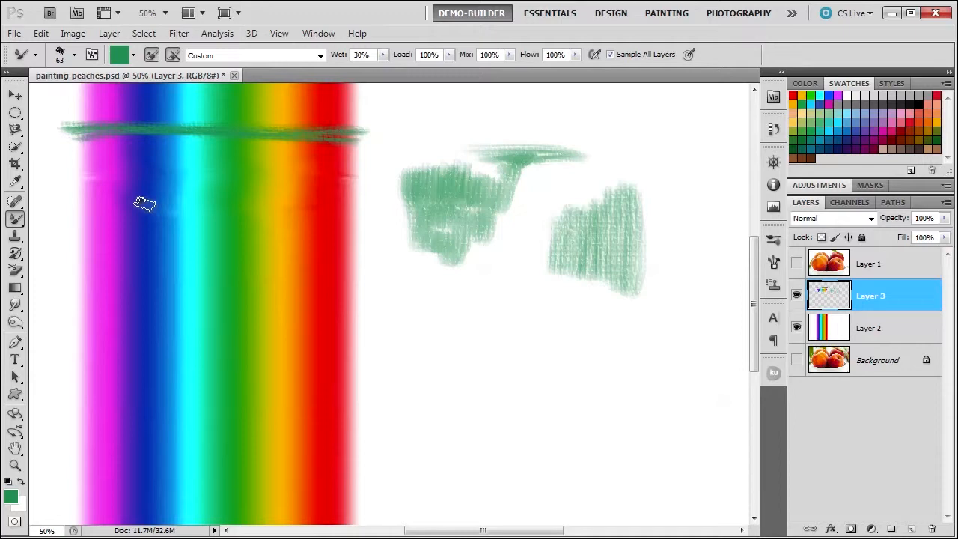
Choose the Dry blending preset and paint a horizontal green stroke across the middle of the rainbow.
{"action": "left_click", "coordinate": [319, 56]}
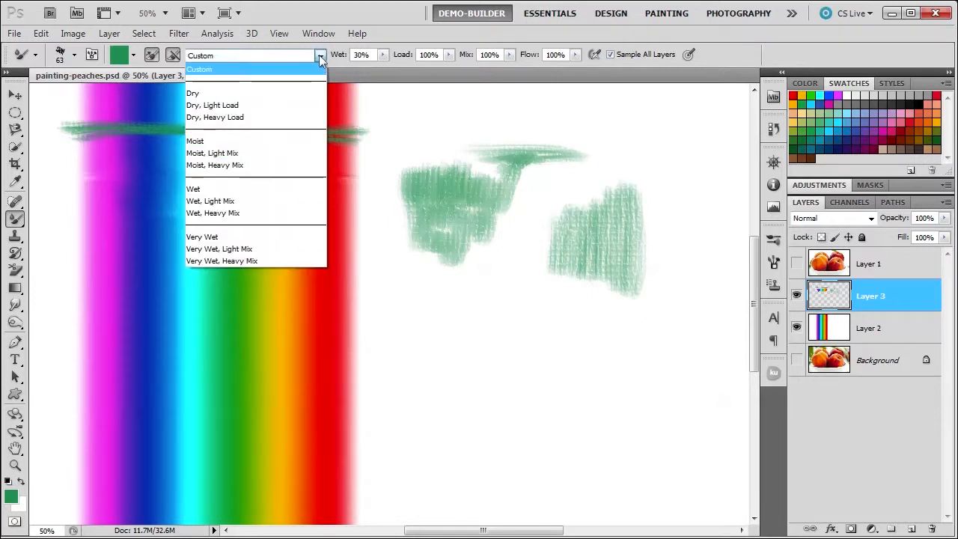
{"action": "left_click", "coordinate": [253, 97]}
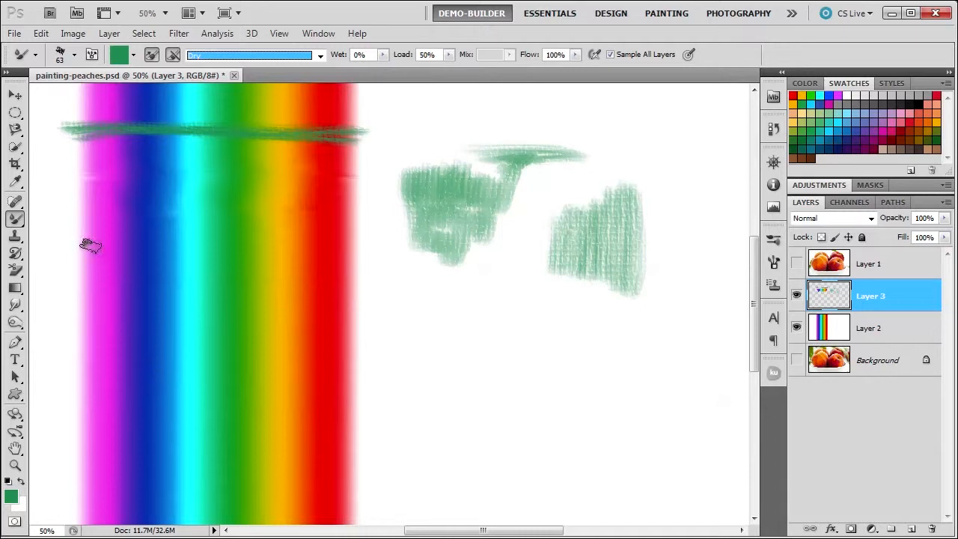
{"action": "left_click_drag", "start_coordinate": [69, 253], "coordinate": [385, 262]}
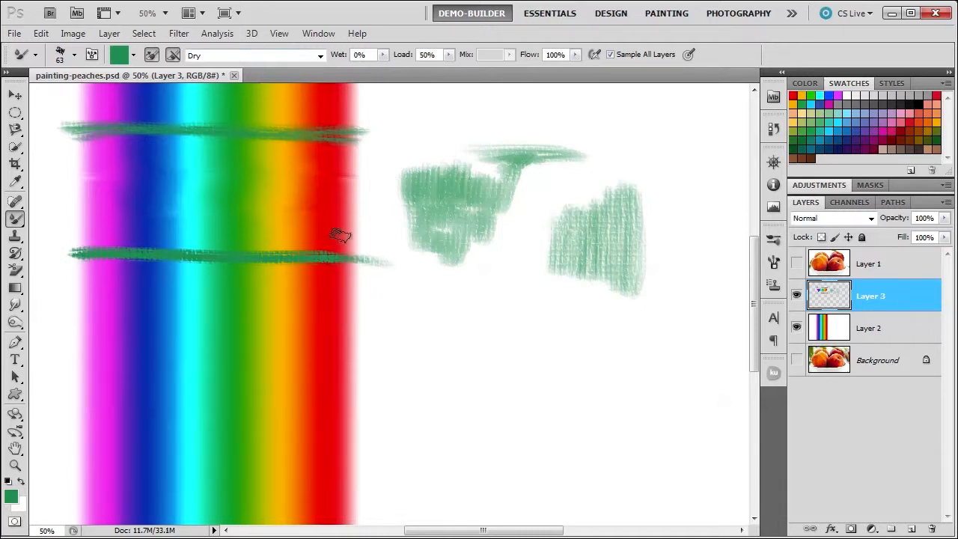
Choose the Moist blending preset and paint zigzag test strokes across the lower part of the rainbow.
{"action": "left_click", "coordinate": [252, 59]}
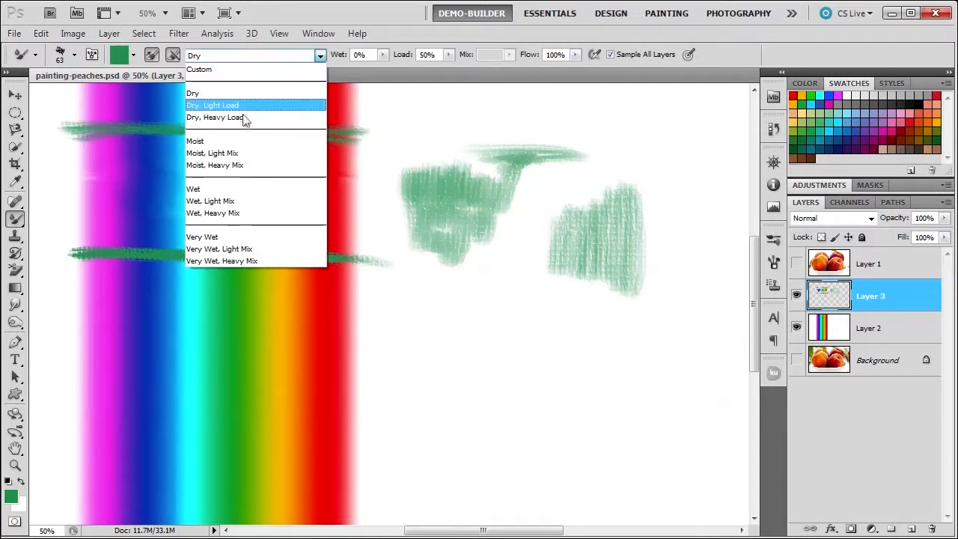
{"action": "left_click", "coordinate": [238, 143]}
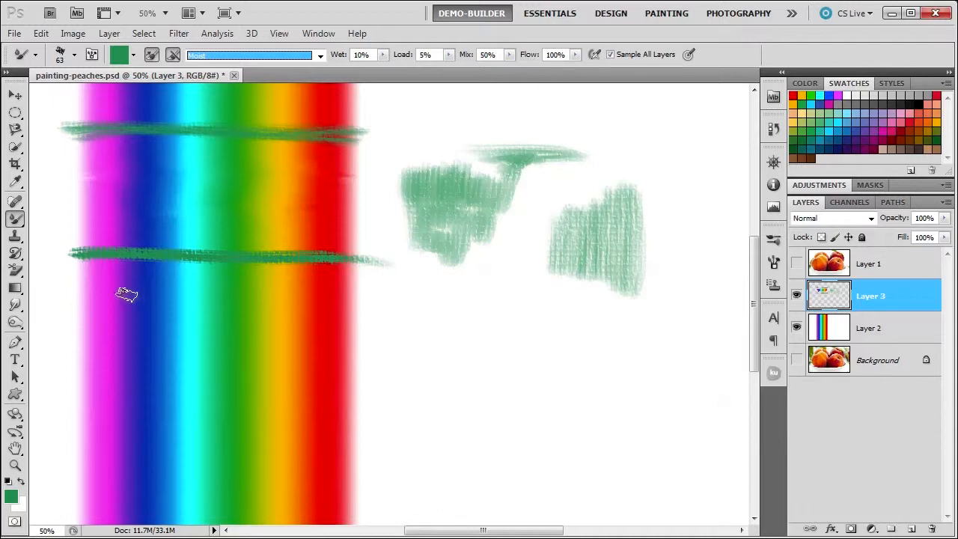
{"action": "mouse_move", "coordinate": [79, 316]}
{"action": "left_mouse_down"}
{"action": "mouse_move", "coordinate": [345, 318]}
{"action": "mouse_move", "coordinate": [255, 314]}
{"action": "mouse_move", "coordinate": [98, 330]}
{"action": "mouse_move", "coordinate": [193, 326]}
{"action": "mouse_move", "coordinate": [283, 338]}
{"action": "mouse_move", "coordinate": [140, 338]}
{"action": "mouse_move", "coordinate": [316, 355]}
{"action": "mouse_move", "coordinate": [117, 355]}
{"action": "mouse_move", "coordinate": [204, 365]}
{"action": "mouse_move", "coordinate": [152, 362]}
{"action": "mouse_move", "coordinate": [190, 364]}
{"action": "mouse_move", "coordinate": [154, 373]}
{"action": "mouse_move", "coordinate": [94, 314]}
{"action": "mouse_move", "coordinate": [160, 313]}
{"action": "mouse_move", "coordinate": [195, 343]}
{"action": "mouse_move", "coordinate": [164, 381]}
{"action": "mouse_move", "coordinate": [211, 368]}
{"action": "mouse_move", "coordinate": [236, 393]}
{"action": "mouse_move", "coordinate": [279, 379]}
{"action": "mouse_move", "coordinate": [302, 401]}
{"action": "mouse_move", "coordinate": [317, 398]}
{"action": "mouse_move", "coordinate": [323, 410]}
{"action": "mouse_move", "coordinate": [318, 435]}
{"action": "left_mouse_up"}
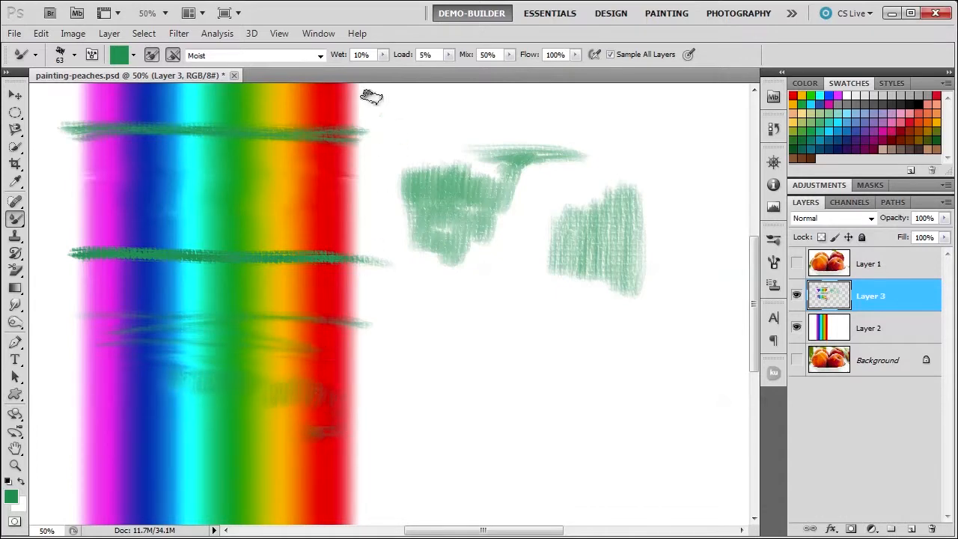
Switch to the Wet blending preset and undo all the test strokes over the rainbow.
{"action": "left_click", "coordinate": [232, 57]}
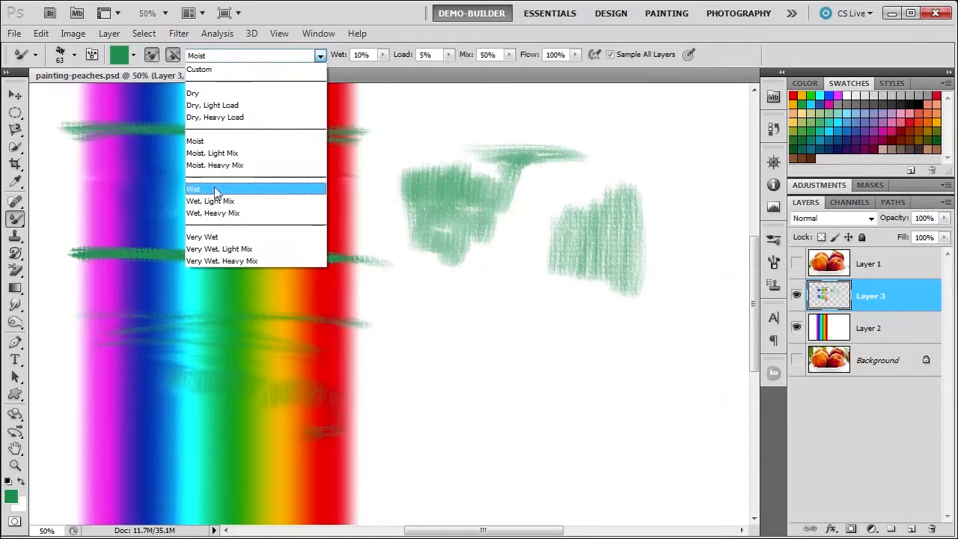
{"action": "left_click", "coordinate": [218, 190]}
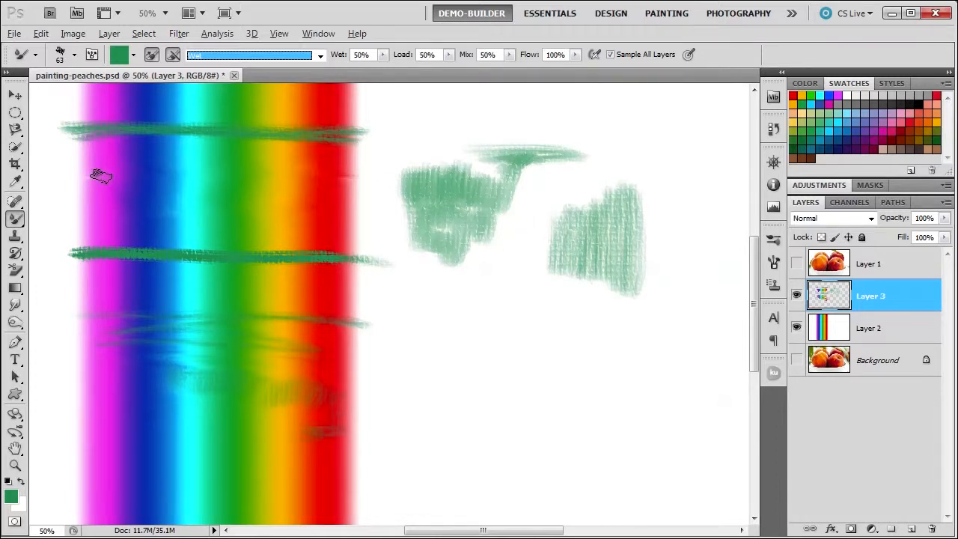
{"action": "key", "text": "ctrl+alt+z"}
{"action": "key", "text": "ctrl+alt+z"}
{"action": "key", "text": "ctrl+alt+z"}
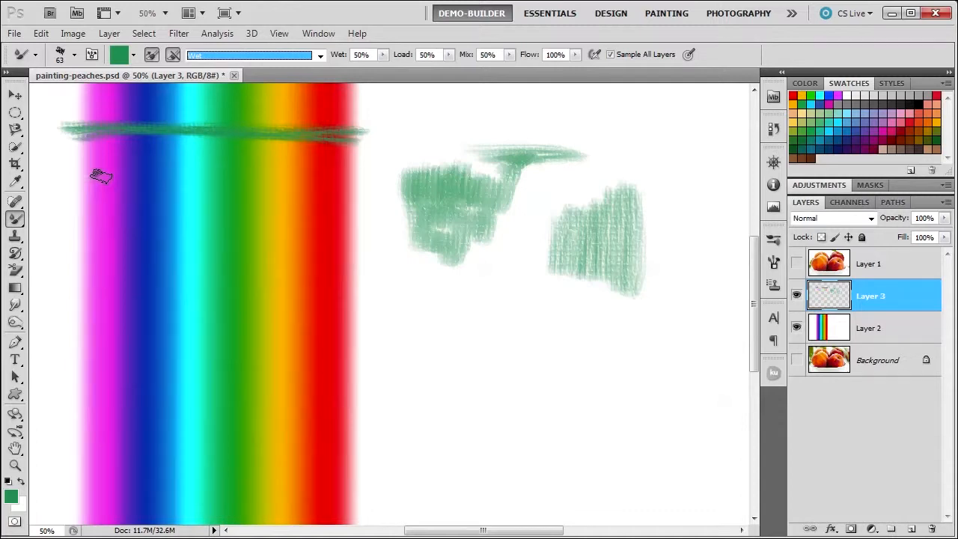
{"action": "key", "text": "ctrl+alt+z"}
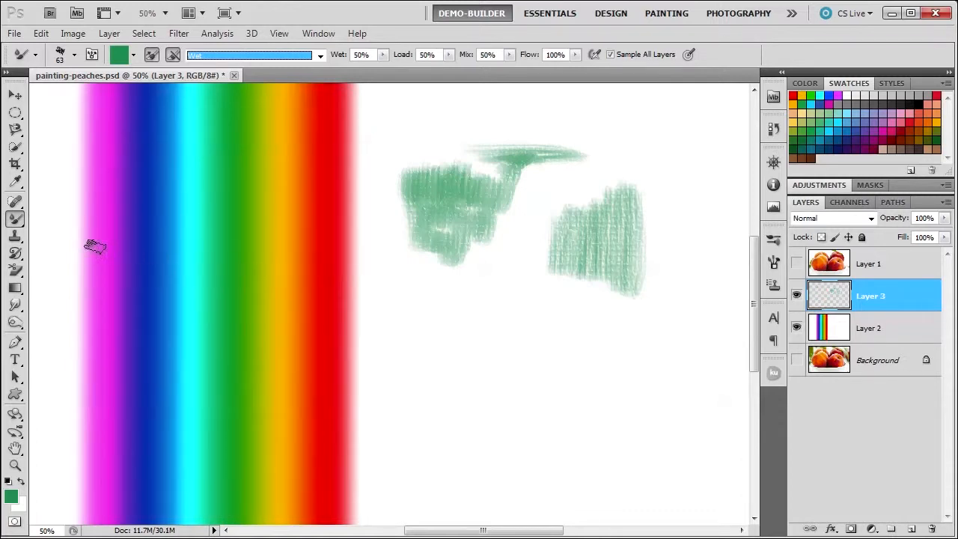
Brush back and forth over the rainbow with the Wet preset to smear its colors.
{"action": "left_click_drag", "start_coordinate": [59, 244], "coordinate": [377, 255]}
{"action": "mouse_move", "coordinate": [260, 248]}
{"action": "left_mouse_down"}
{"action": "mouse_move", "coordinate": [113, 245]}
{"action": "mouse_move", "coordinate": [251, 262]}
{"action": "mouse_move", "coordinate": [217, 280]}
{"action": "mouse_move", "coordinate": [214, 299]}
{"action": "mouse_move", "coordinate": [266, 272]}
{"action": "mouse_move", "coordinate": [303, 296]}
{"action": "mouse_move", "coordinate": [317, 290]}
{"action": "mouse_move", "coordinate": [320, 264]}
{"action": "mouse_move", "coordinate": [324, 281]}
{"action": "mouse_move", "coordinate": [335, 281]}
{"action": "mouse_move", "coordinate": [321, 268]}
{"action": "mouse_move", "coordinate": [300, 285]}
{"action": "mouse_move", "coordinate": [296, 326]}
{"action": "mouse_move", "coordinate": [304, 312]}
{"action": "mouse_move", "coordinate": [333, 345]}
{"action": "mouse_move", "coordinate": [319, 399]}
{"action": "mouse_move", "coordinate": [310, 362]}
{"action": "mouse_move", "coordinate": [299, 379]}
{"action": "mouse_move", "coordinate": [297, 315]}
{"action": "mouse_move", "coordinate": [274, 394]}
{"action": "mouse_move", "coordinate": [262, 306]}
{"action": "mouse_move", "coordinate": [245, 380]}
{"action": "mouse_move", "coordinate": [226, 346]}
{"action": "mouse_move", "coordinate": [220, 379]}
{"action": "mouse_move", "coordinate": [205, 360]}
{"action": "mouse_move", "coordinate": [187, 265]}
{"action": "mouse_move", "coordinate": [174, 355]}
{"action": "mouse_move", "coordinate": [169, 275]}
{"action": "mouse_move", "coordinate": [152, 349]}
{"action": "mouse_move", "coordinate": [149, 339]}
{"action": "mouse_move", "coordinate": [153, 369]}
{"action": "mouse_move", "coordinate": [131, 246]}
{"action": "mouse_move", "coordinate": [148, 288]}
{"action": "left_mouse_up"}
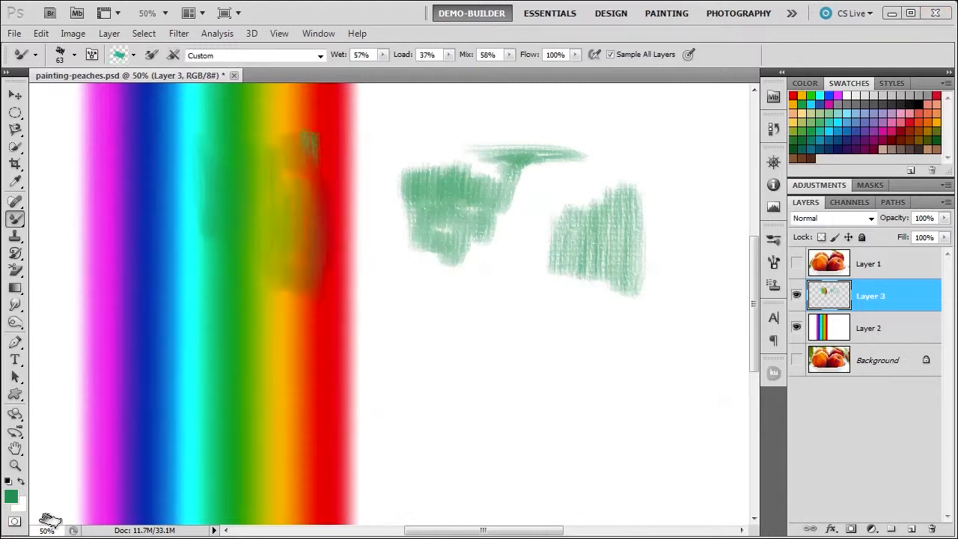